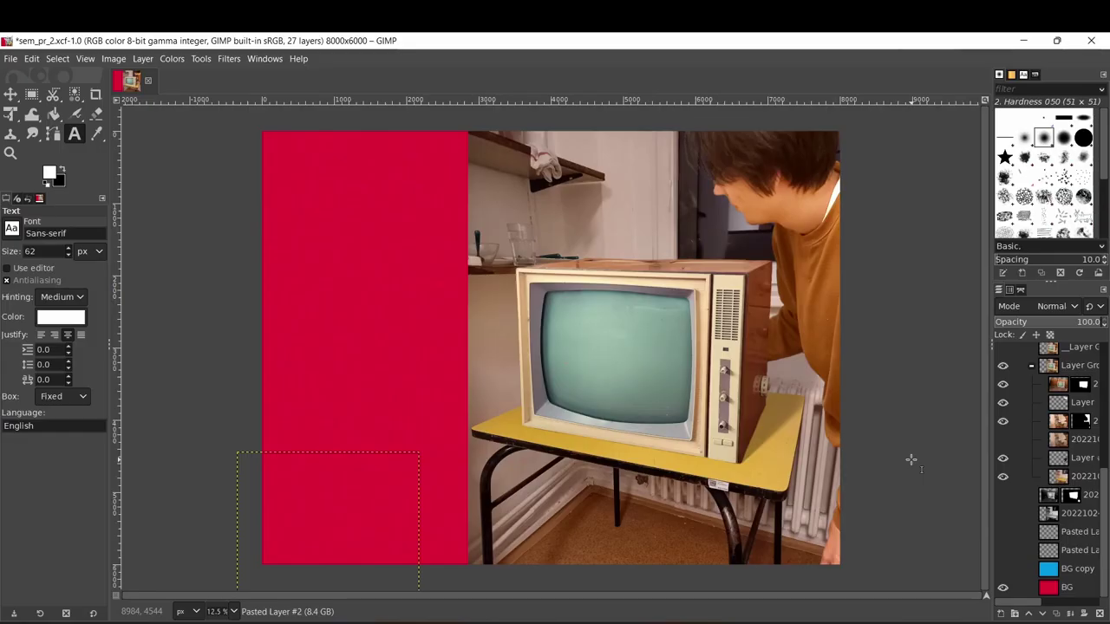
Toggle the room photo, person and TV layers off and on to compare them
click(1004, 460)
click(1003, 459)
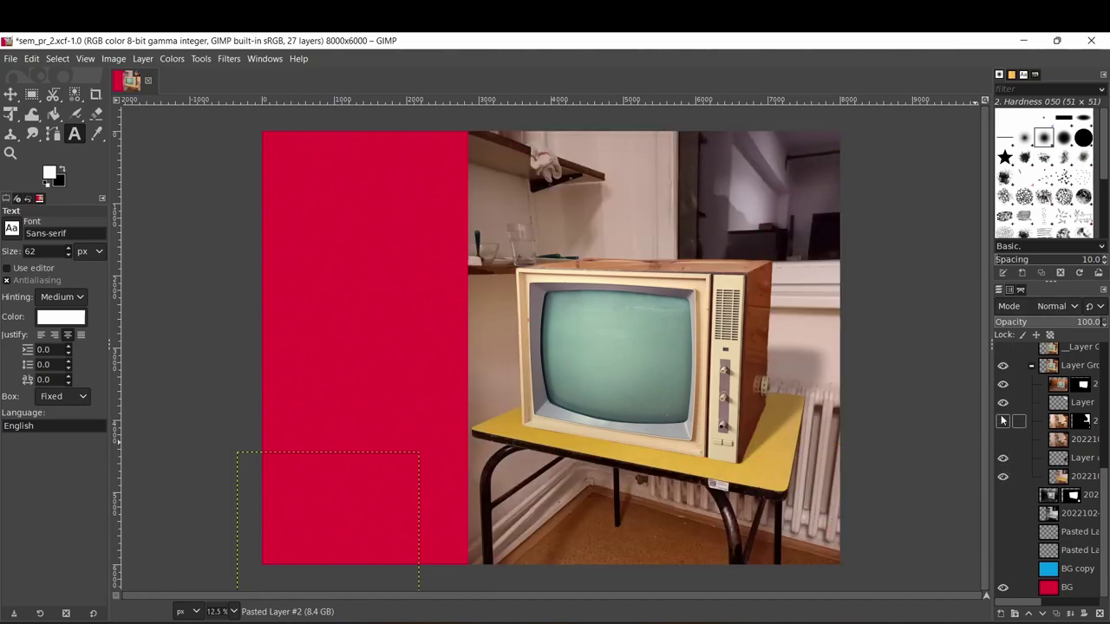
click(1003, 421)
click(1003, 385)
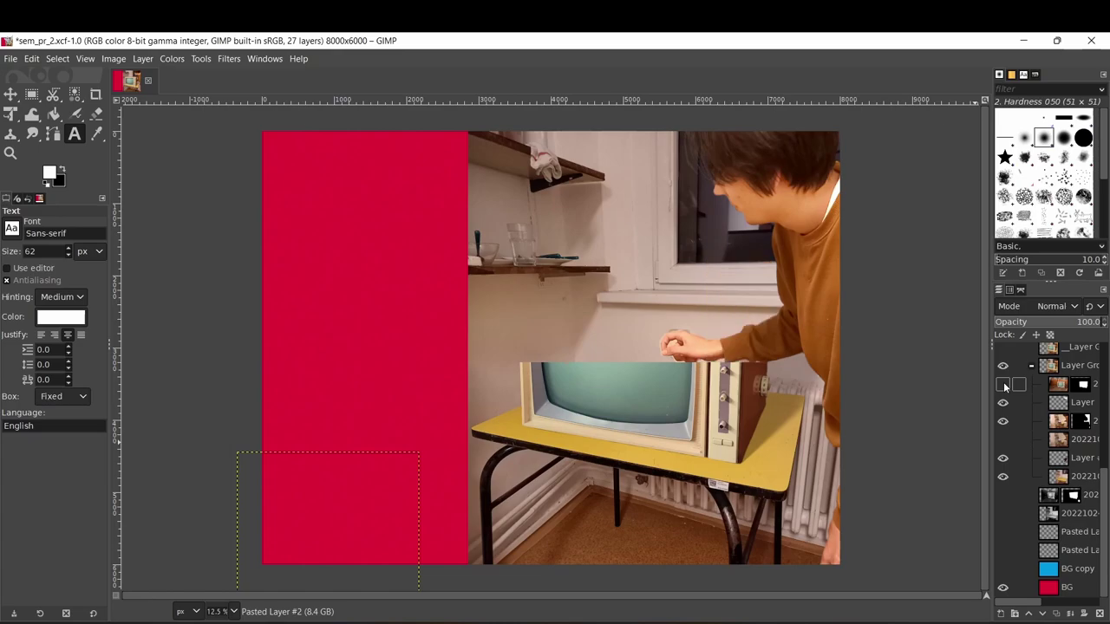
click(1003, 384)
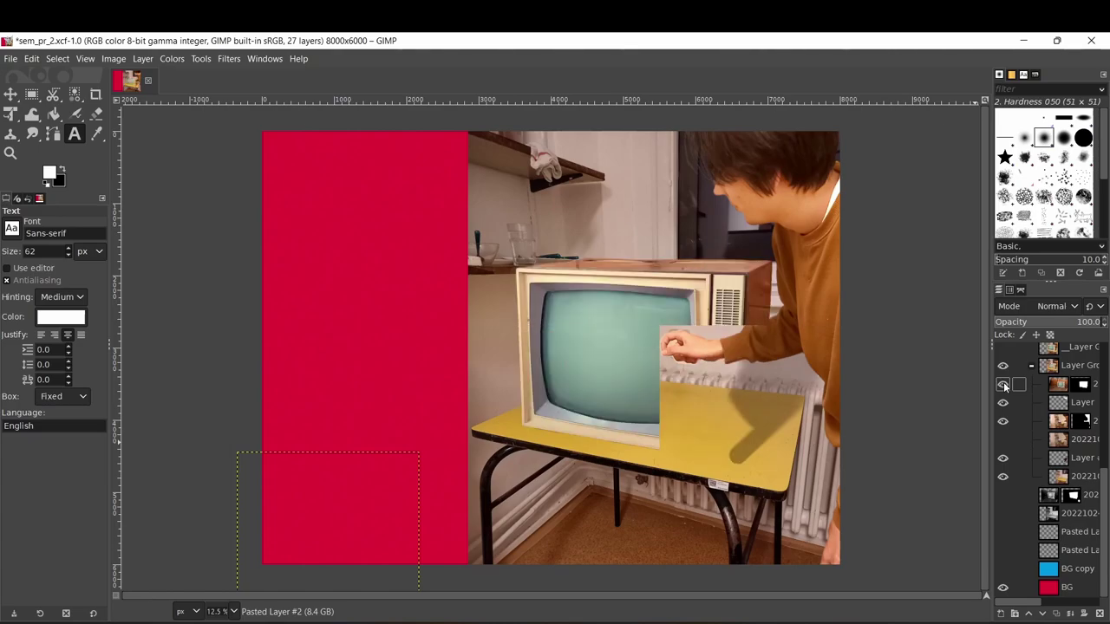
click(1004, 458)
click(1003, 458)
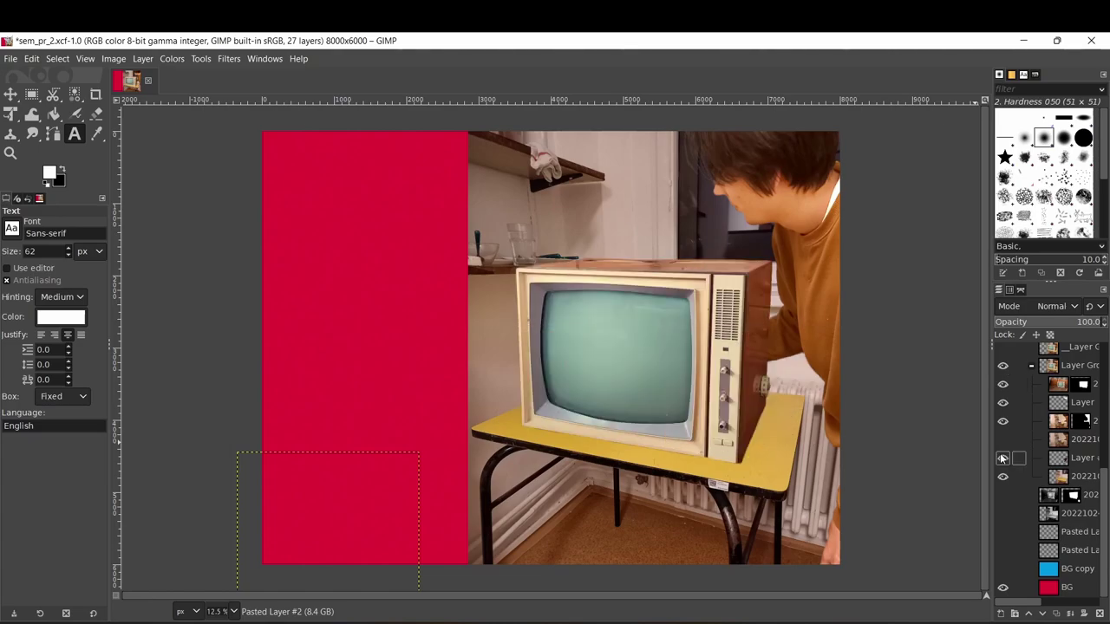
Enable the warm colour-grade group, Newsprint halftone group, and the text and logo layers
scroll(1004, 434, up, 5)
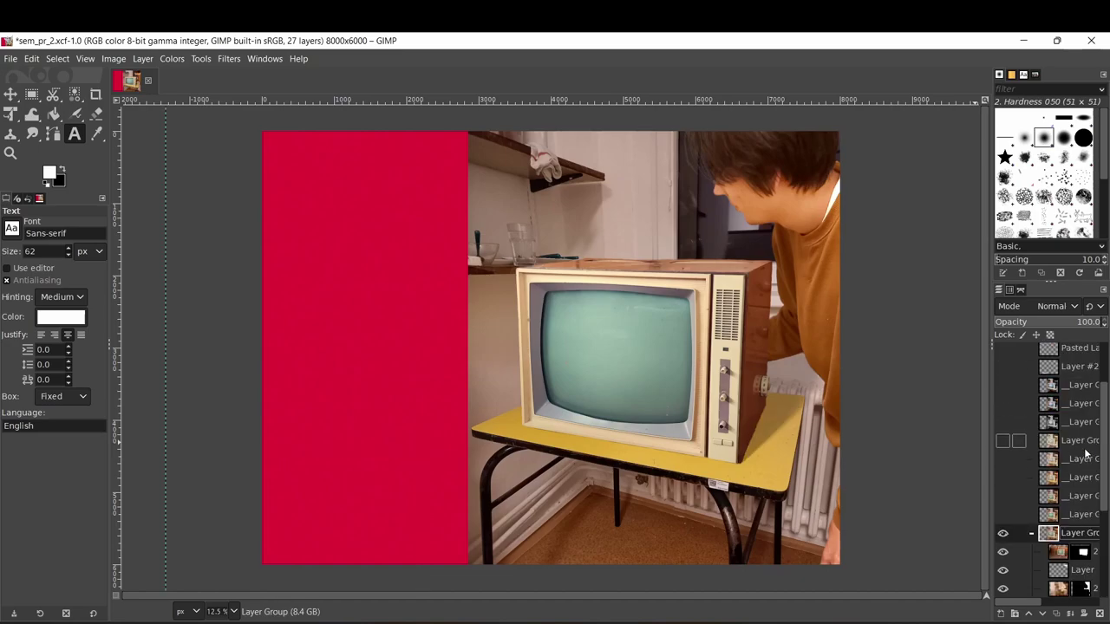
click(1003, 442)
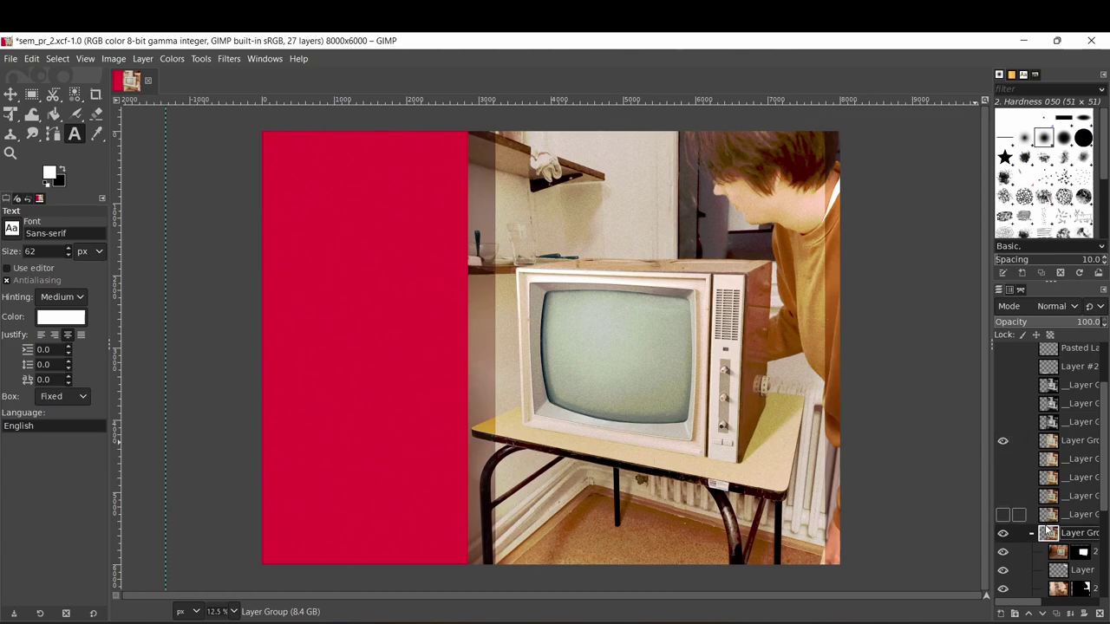
click(1004, 532)
click(228, 58)
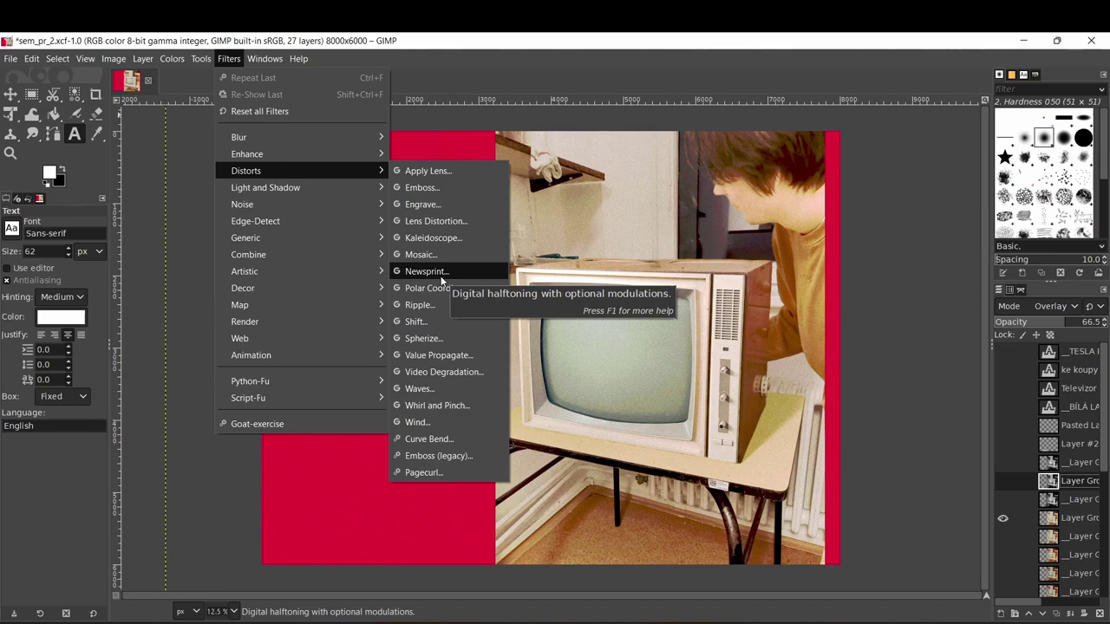
click(1004, 480)
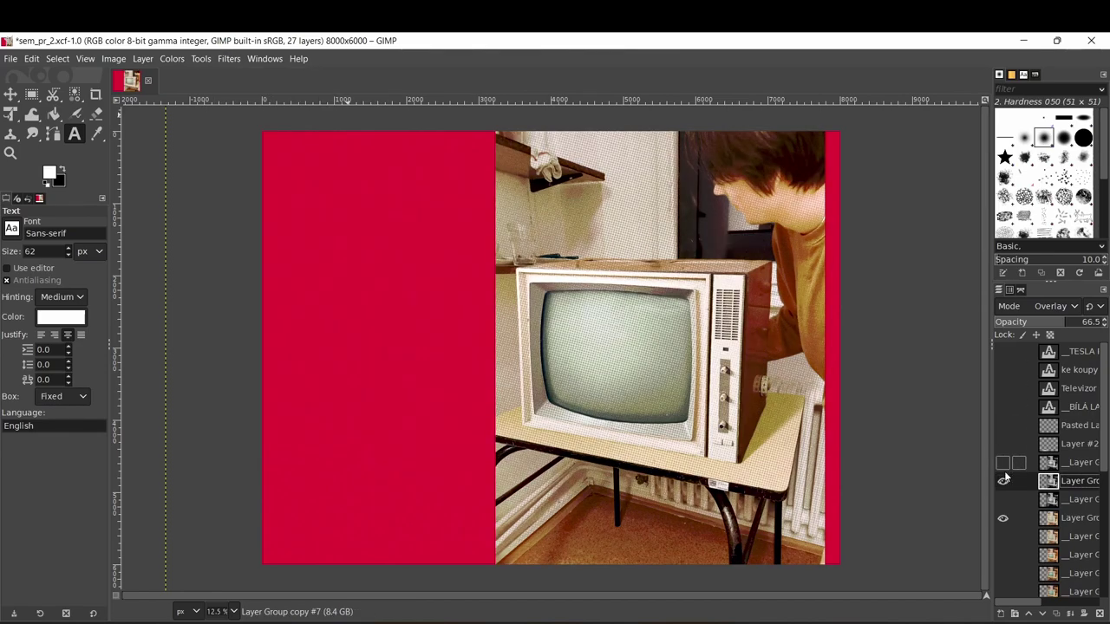
shift+click(1002, 389)
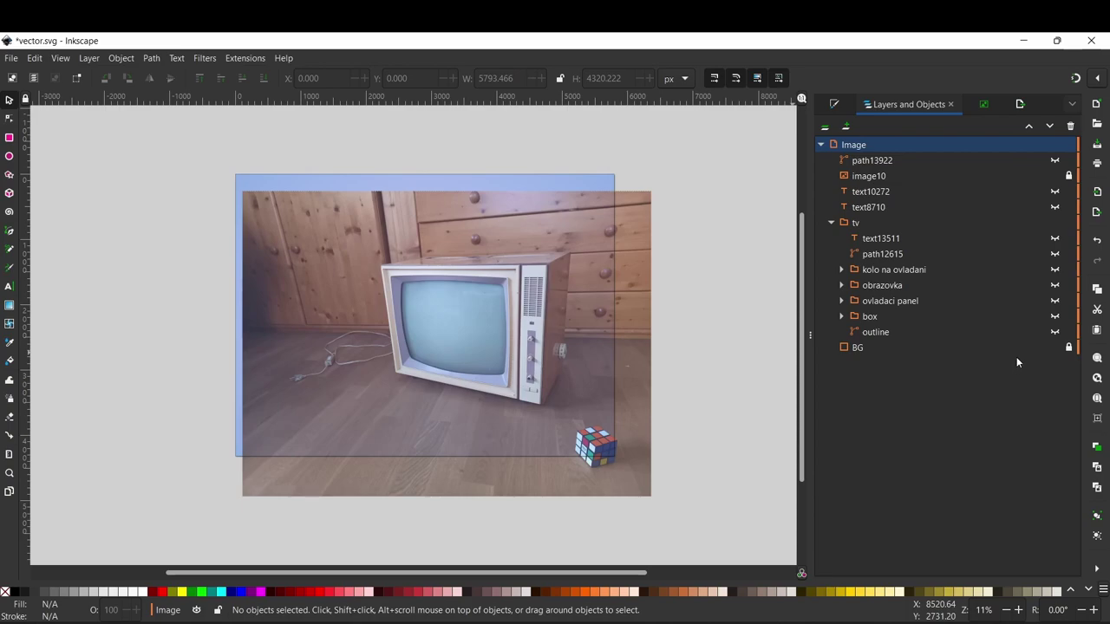
Hide reference photo image10 and show the TV box, control panel, screen and knob
mouse_move(1044, 317)
click(1056, 317)
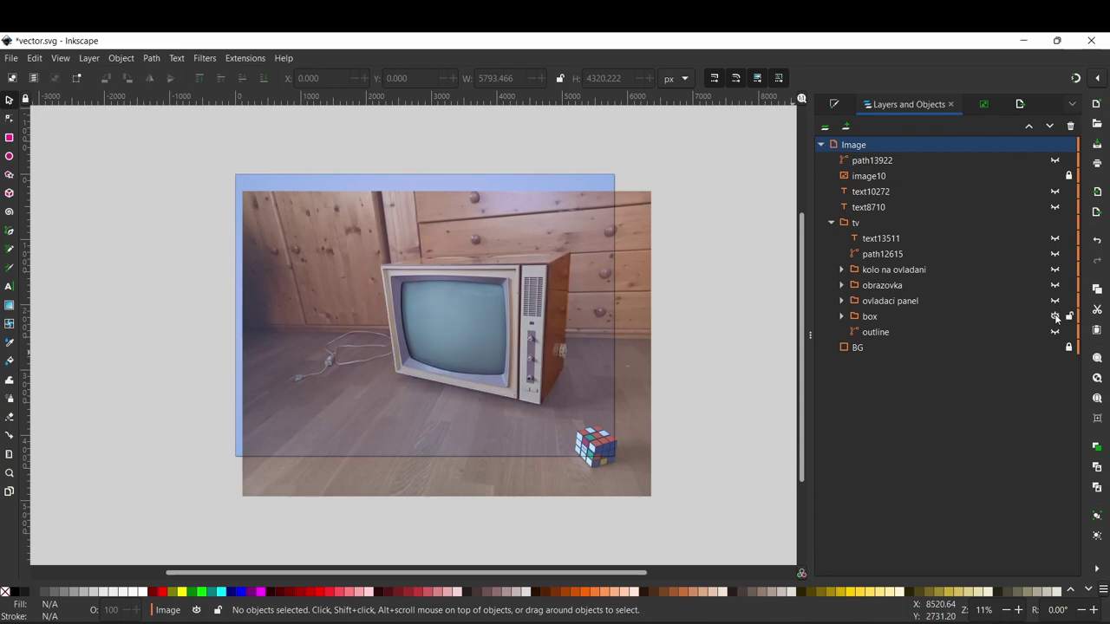
click(1055, 176)
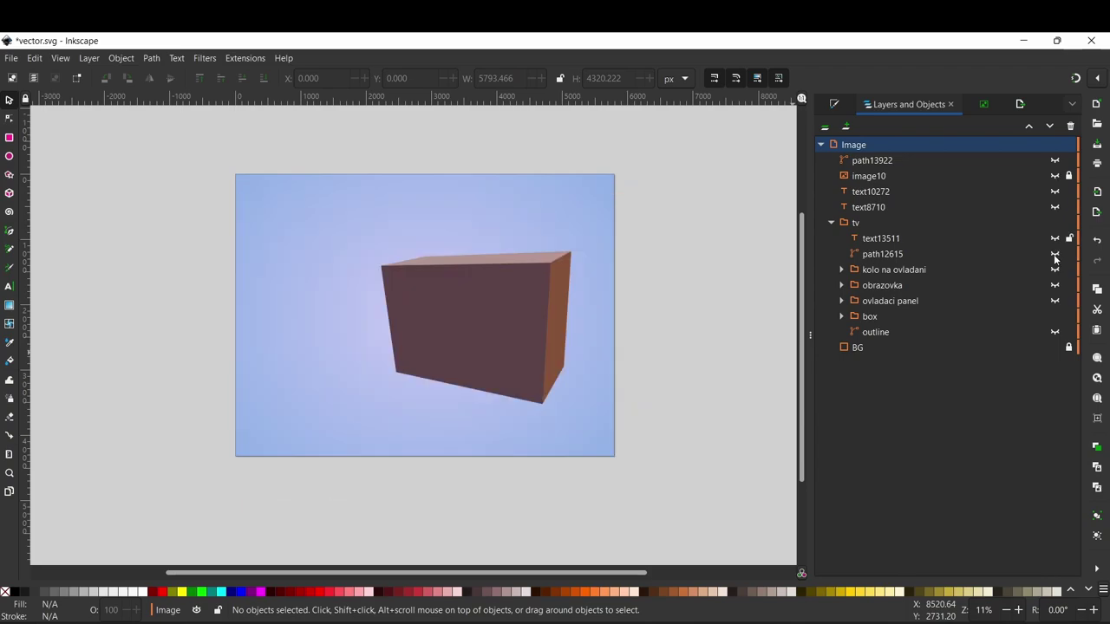
click(1054, 301)
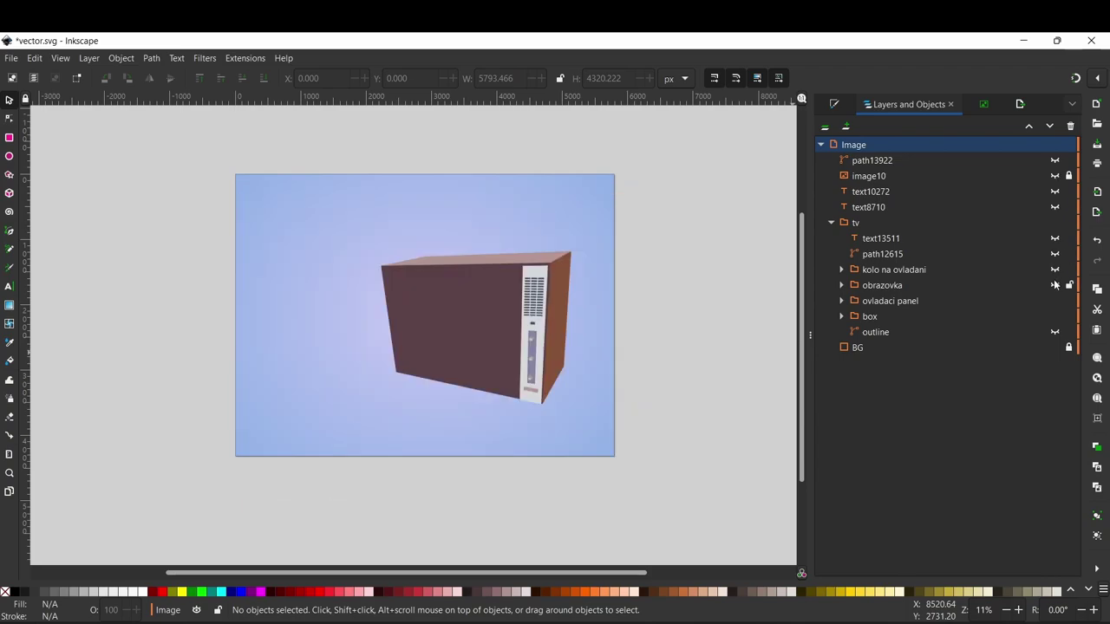
click(1055, 285)
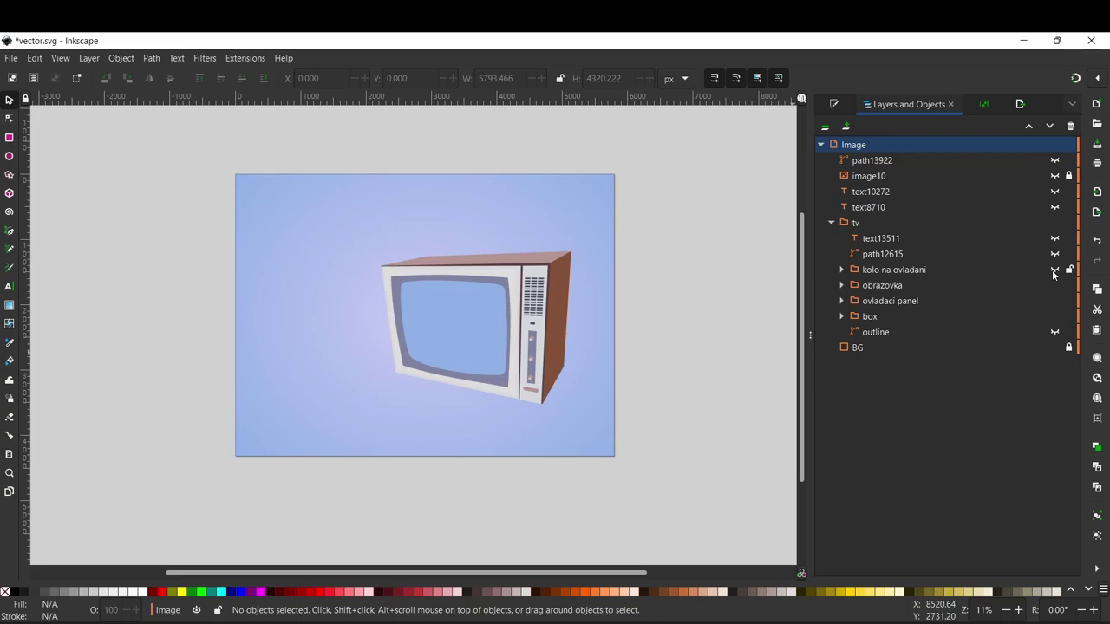
click(1054, 269)
Show the Anabela title, 47 cm label and TESLA logo, then clear the selection
drag(1056, 259, 1054, 191)
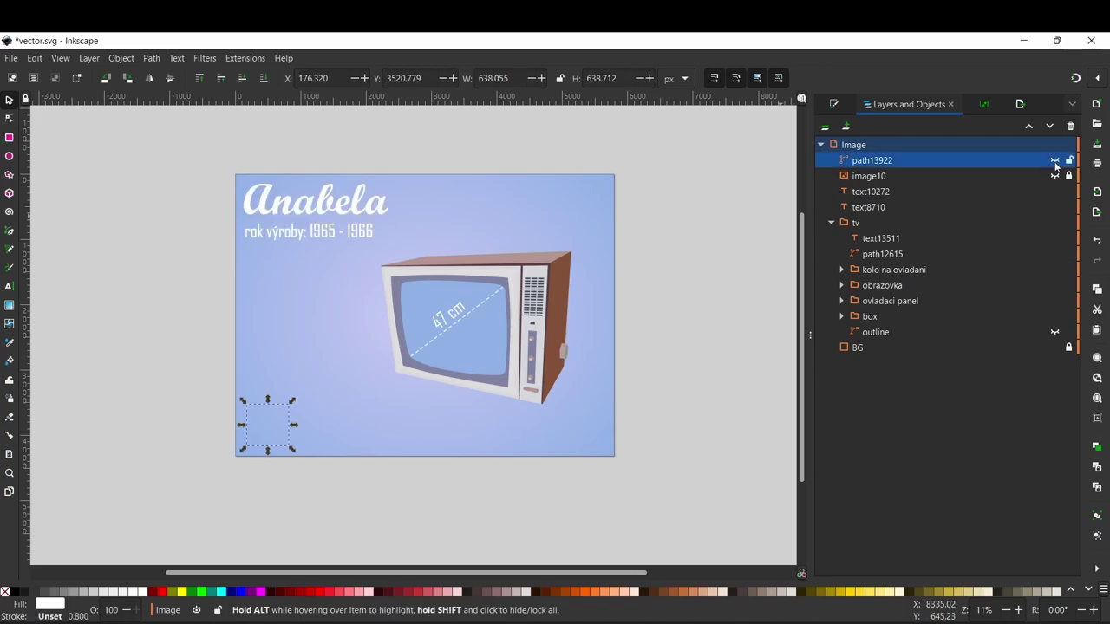
click(1054, 160)
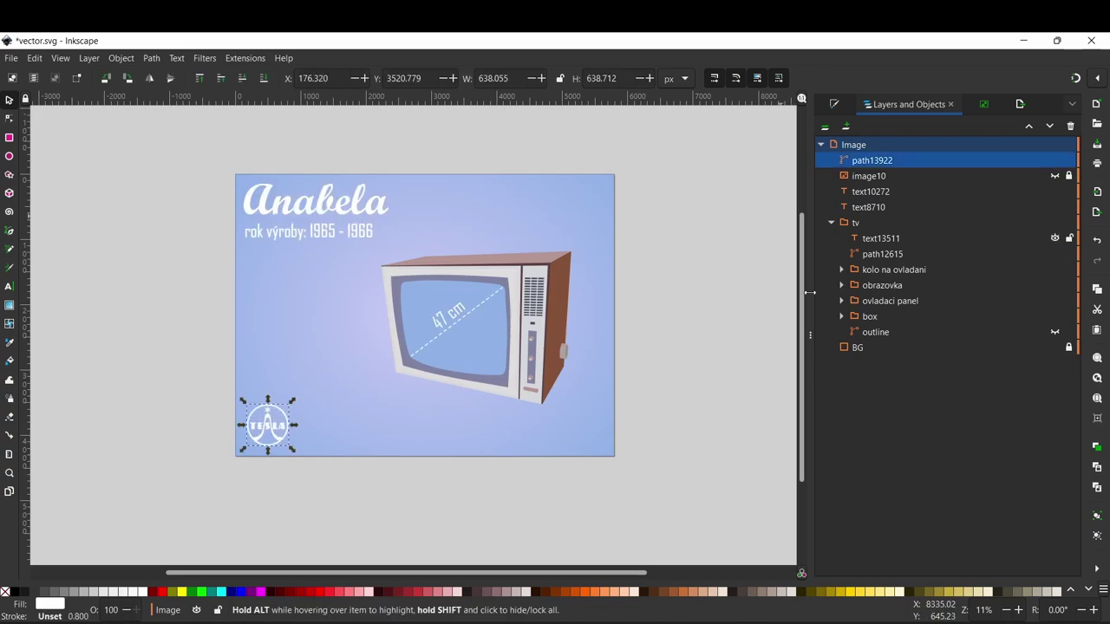
click(518, 420)
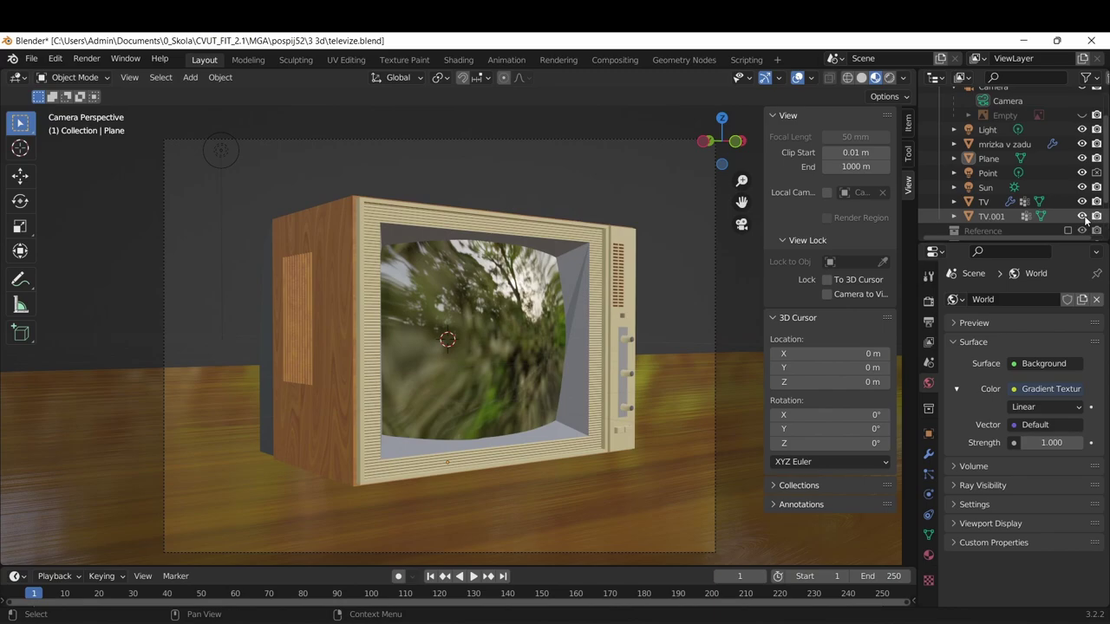
Hide the screen video object TV.001 and the textured TV model
click(1082, 216)
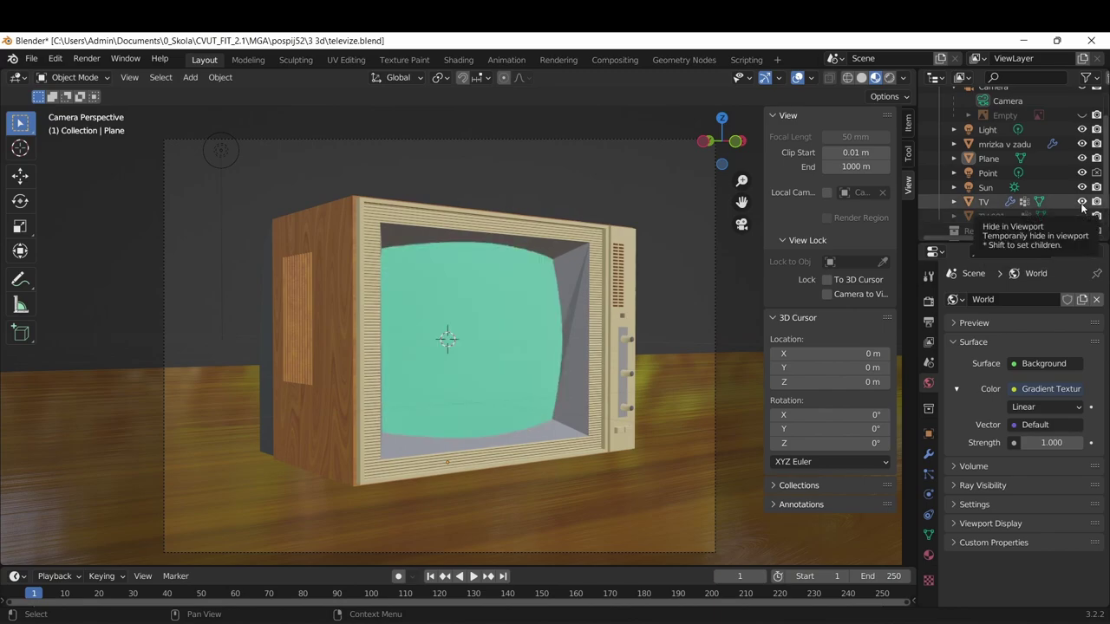
click(1081, 202)
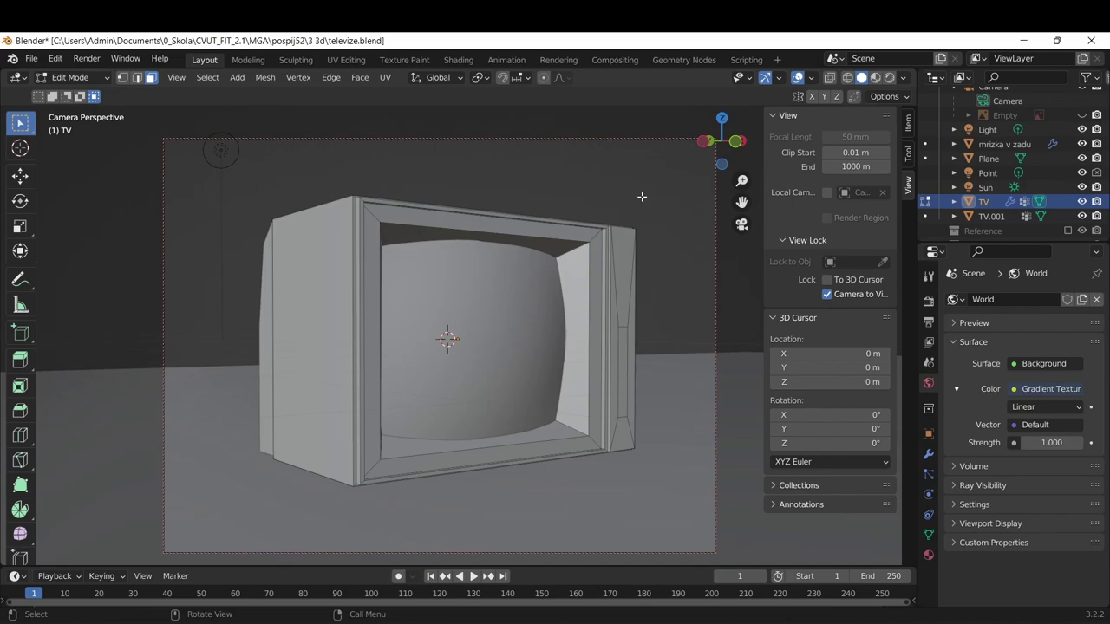
Check the TV mesh in front, side, top and bottom ortho views, ending in camera view
key(KP_1)
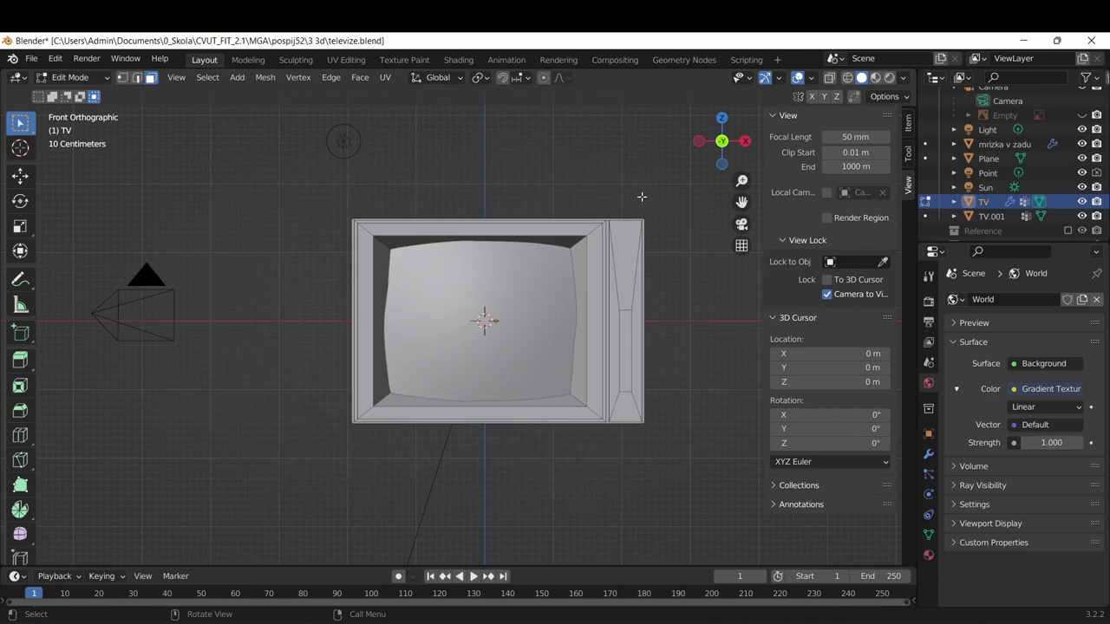
key(KP_8)
key(KP_0)
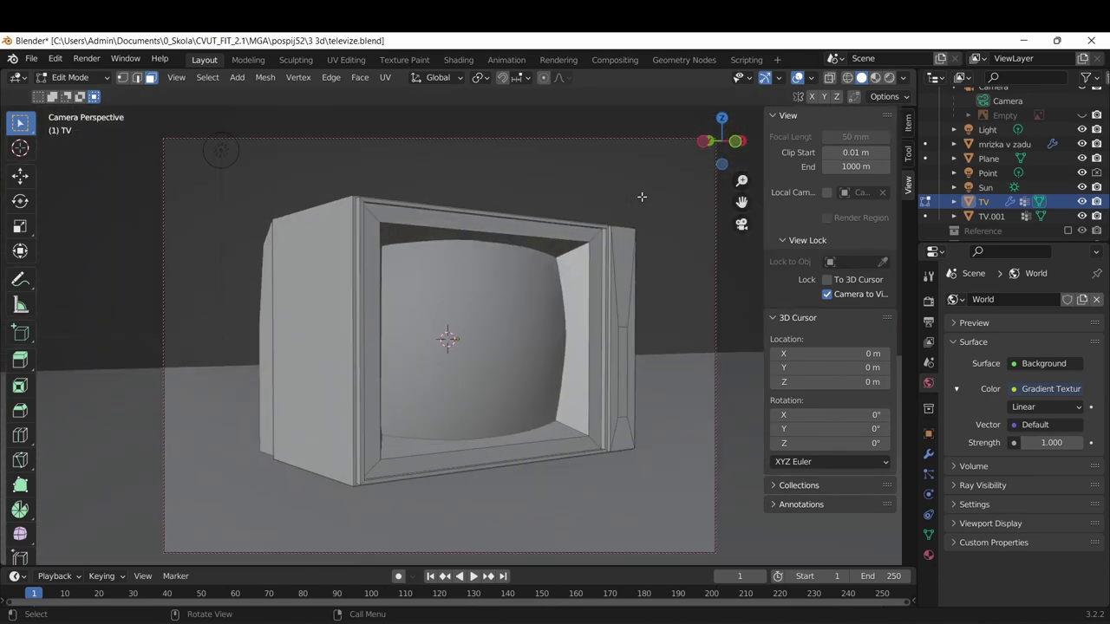
key(KP_3)
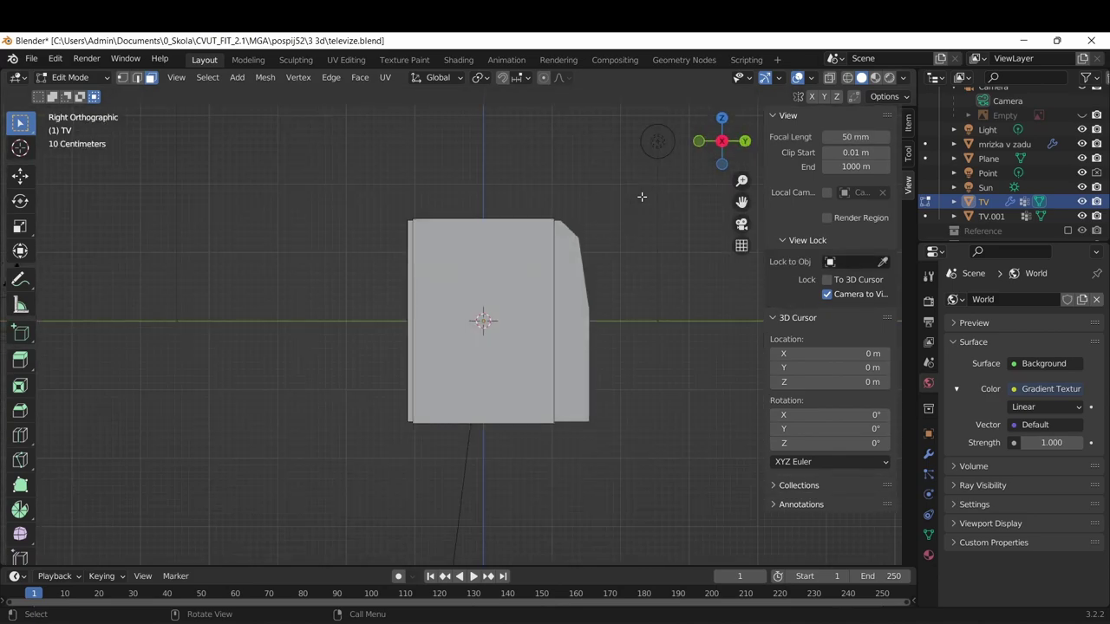
key(KP_1)
key(KP_3)
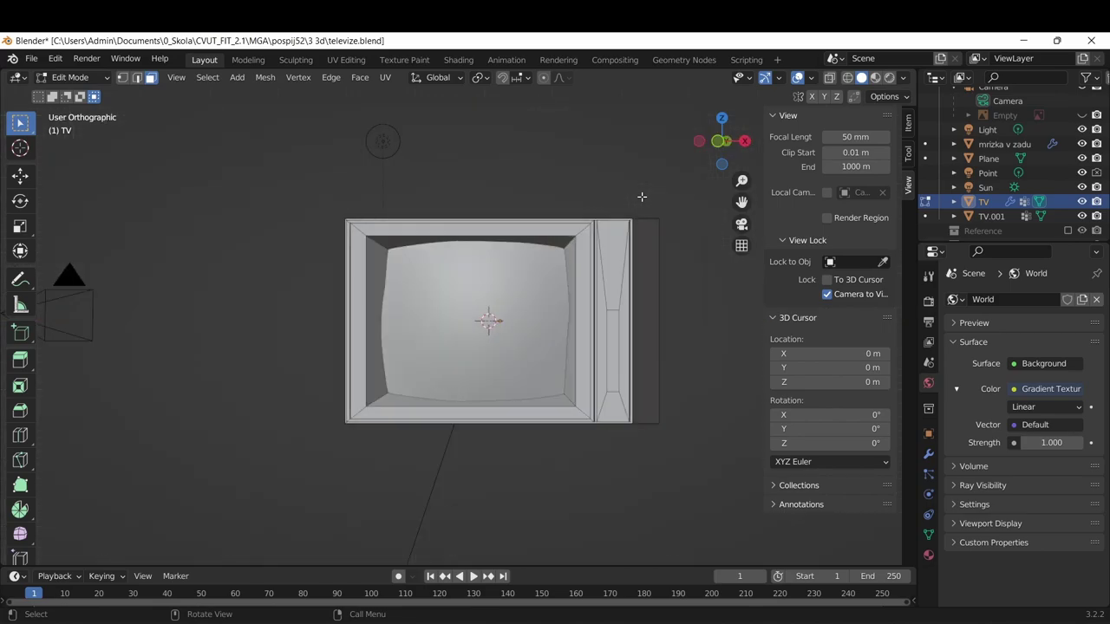
key(KP_7)
key(ctrl+KP_7)
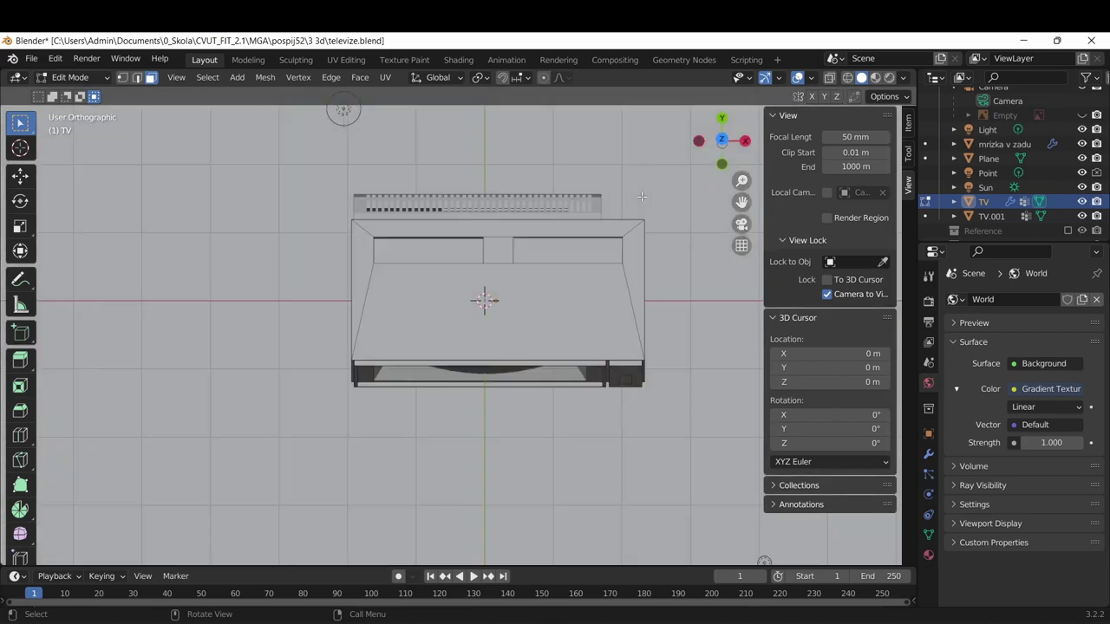
key(KP_7)
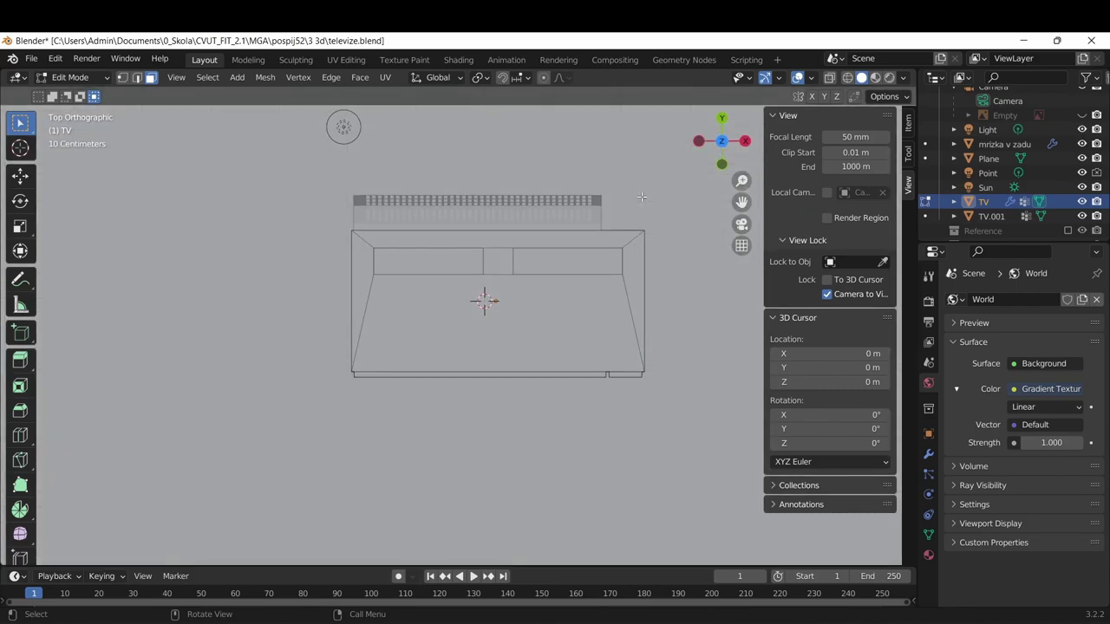
key(KP_0)
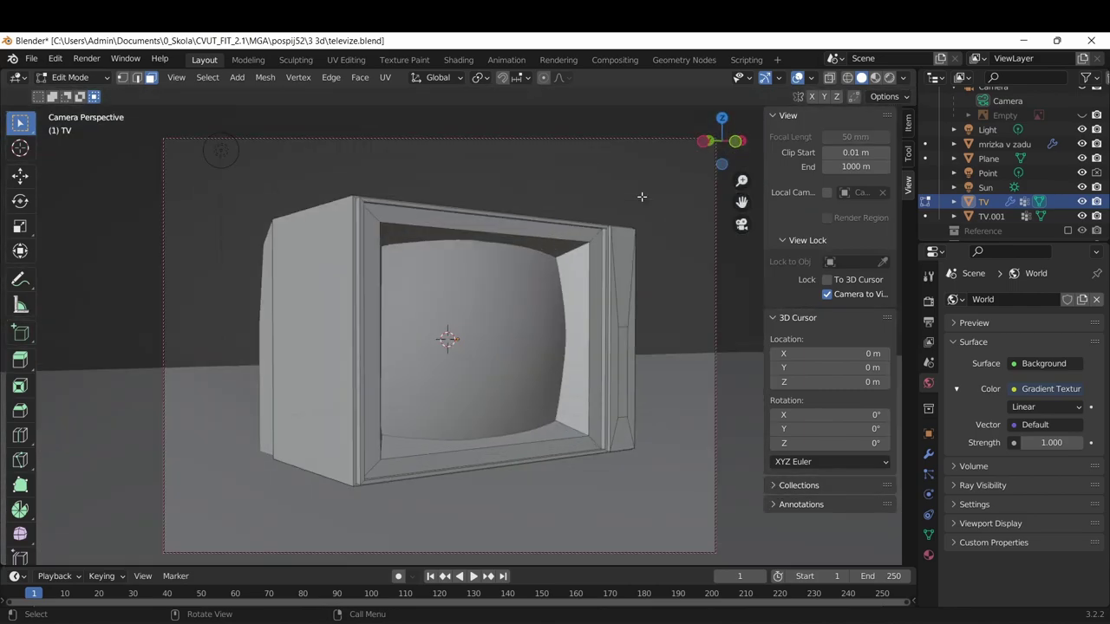
Leave Edit Mode, check the reference photos from several views, then exclude the Reference collection
key(Tab)
key(KP_1)
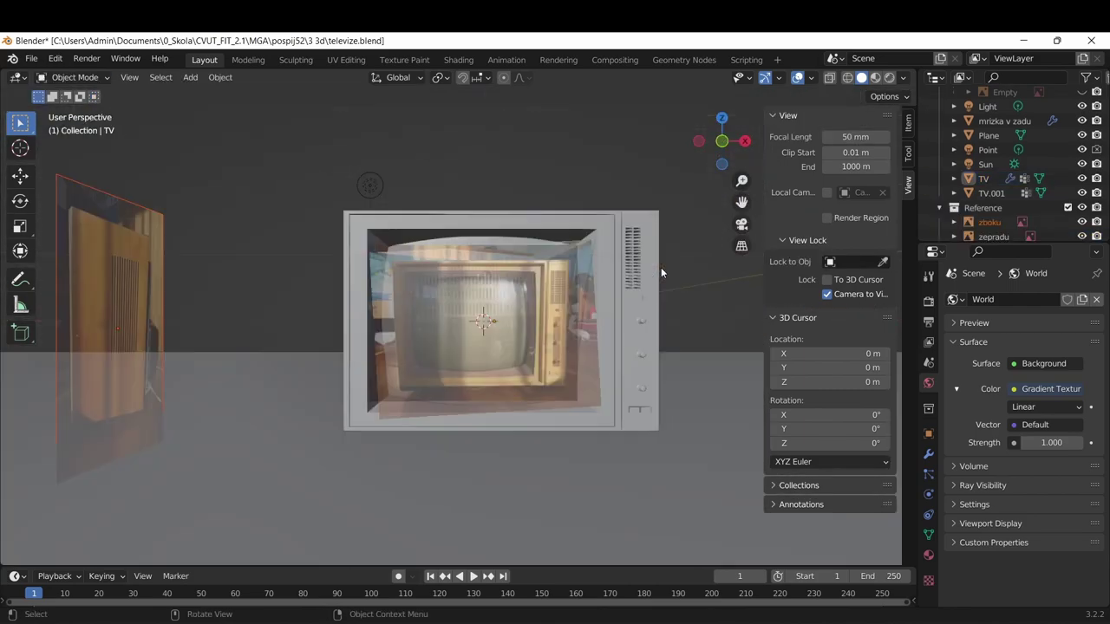
key(KP_8)
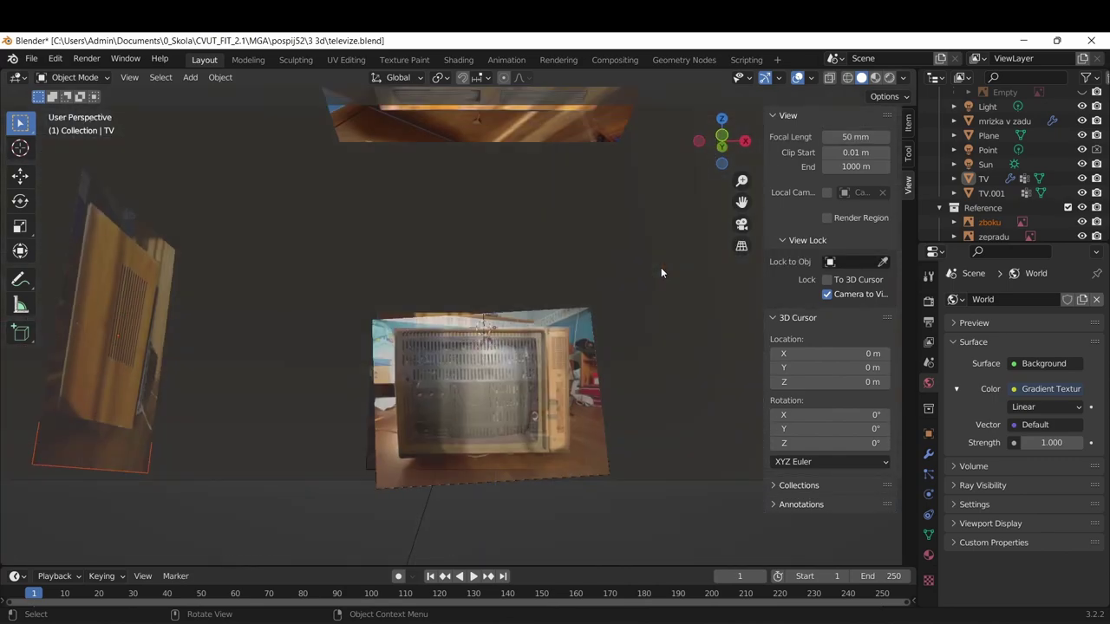
key(KP_5)
key(KP_3)
key(KP_7)
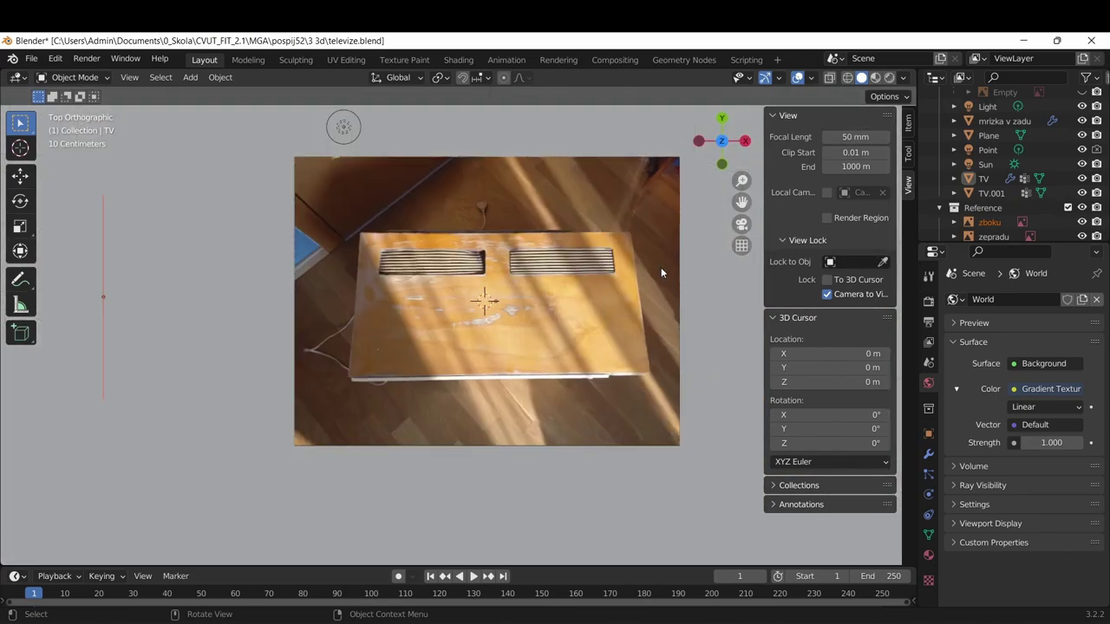
key(KP_0)
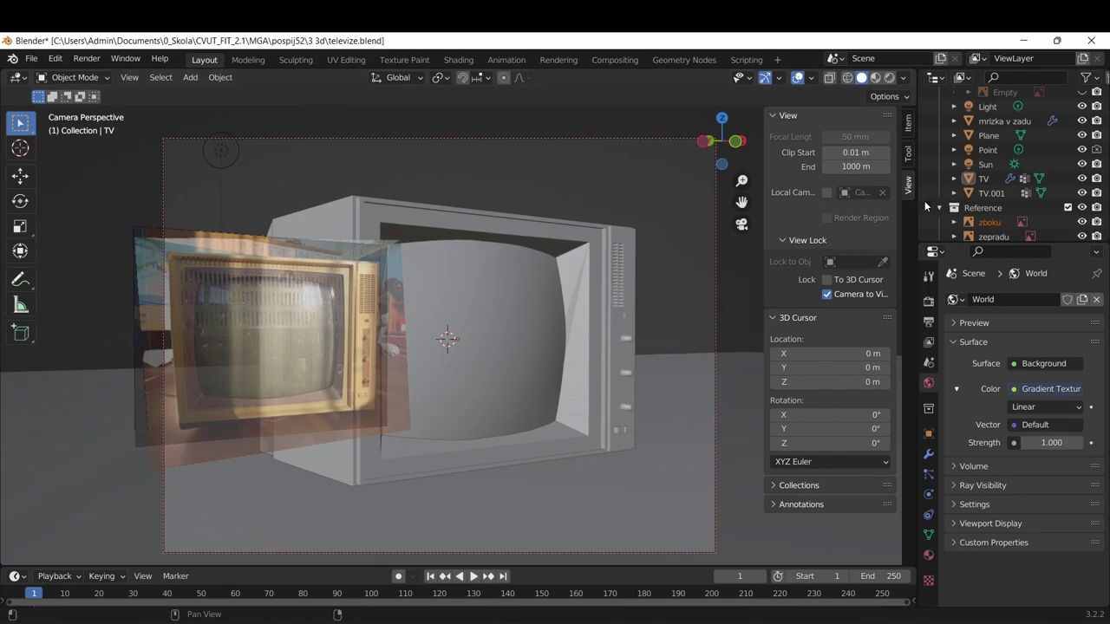
click(1068, 207)
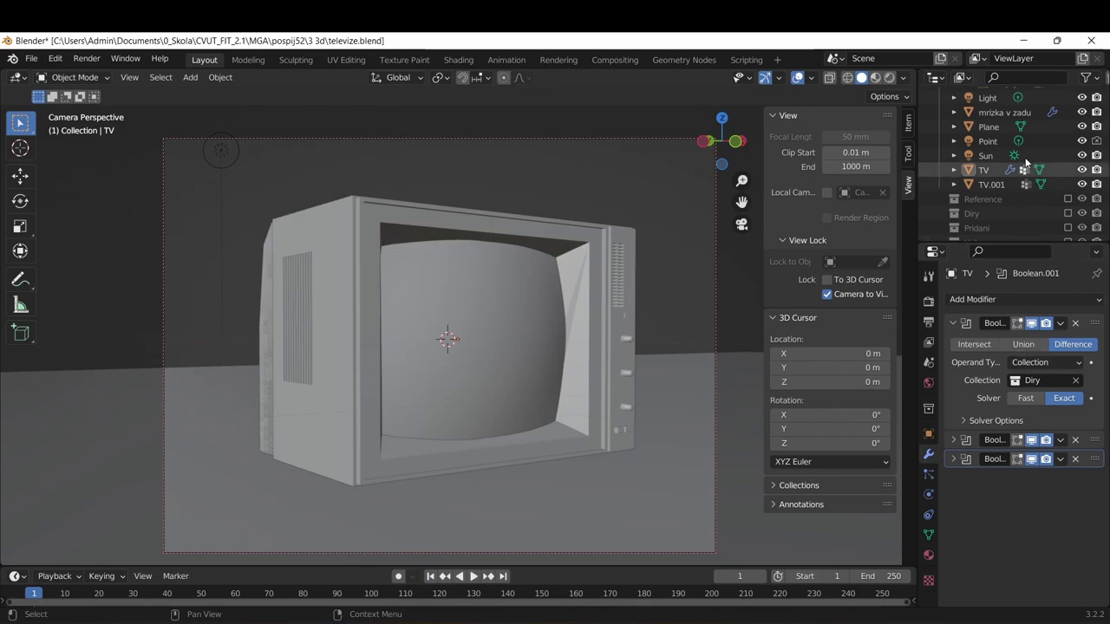
Include the Dirty collection to show its Boolean cutters beside the TV, then exclude it again
click(1068, 214)
click(1067, 213)
click(1067, 213)
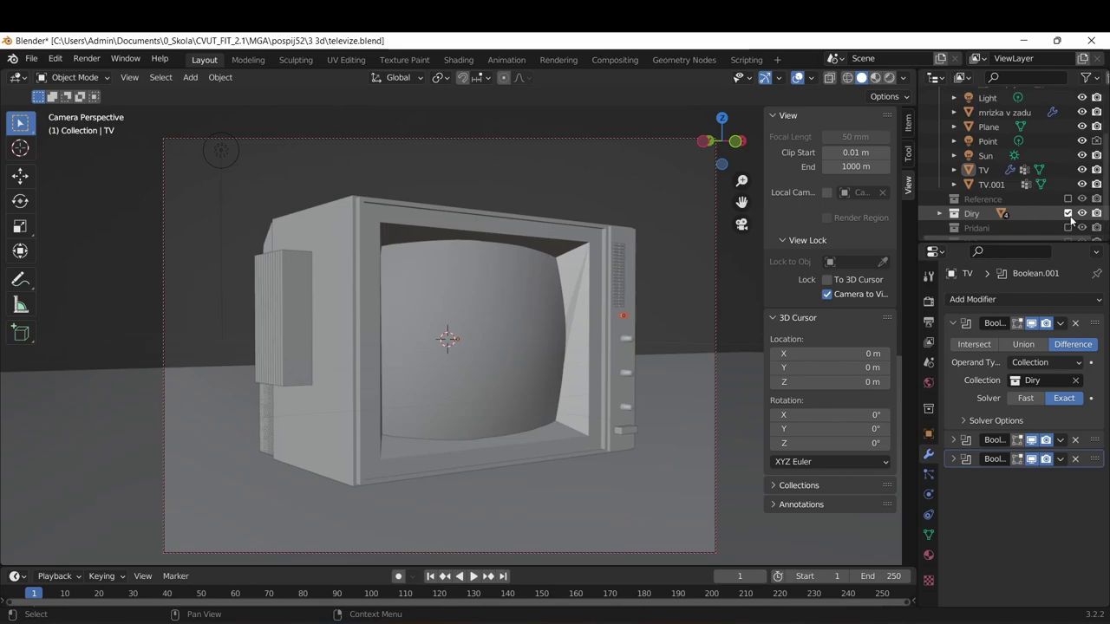
click(1067, 213)
scroll(1067, 173, up, 3)
scroll(1062, 191, down, 4)
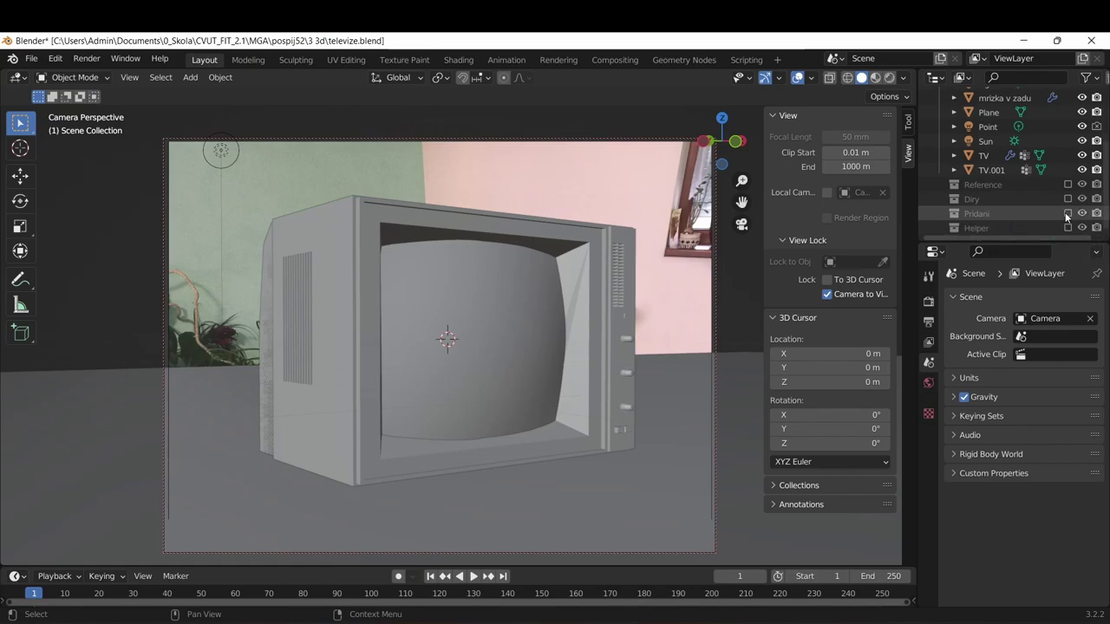
Exclude the main Collection and include Pridani, then undo back to the full TV scene
scroll(1062, 199, up, 5)
click(1067, 109)
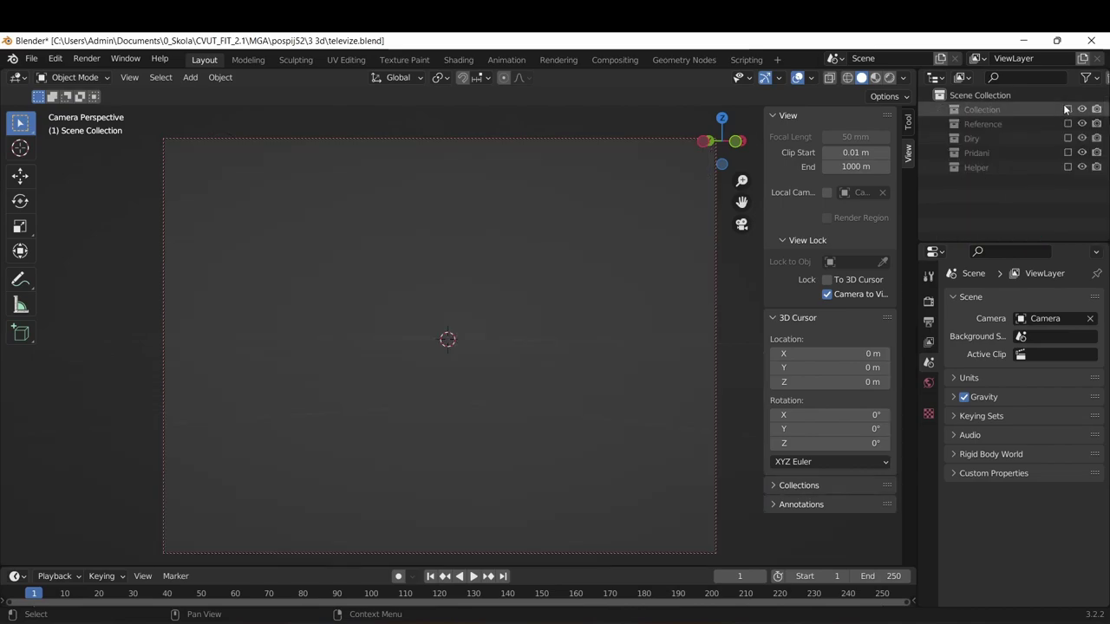
click(1067, 152)
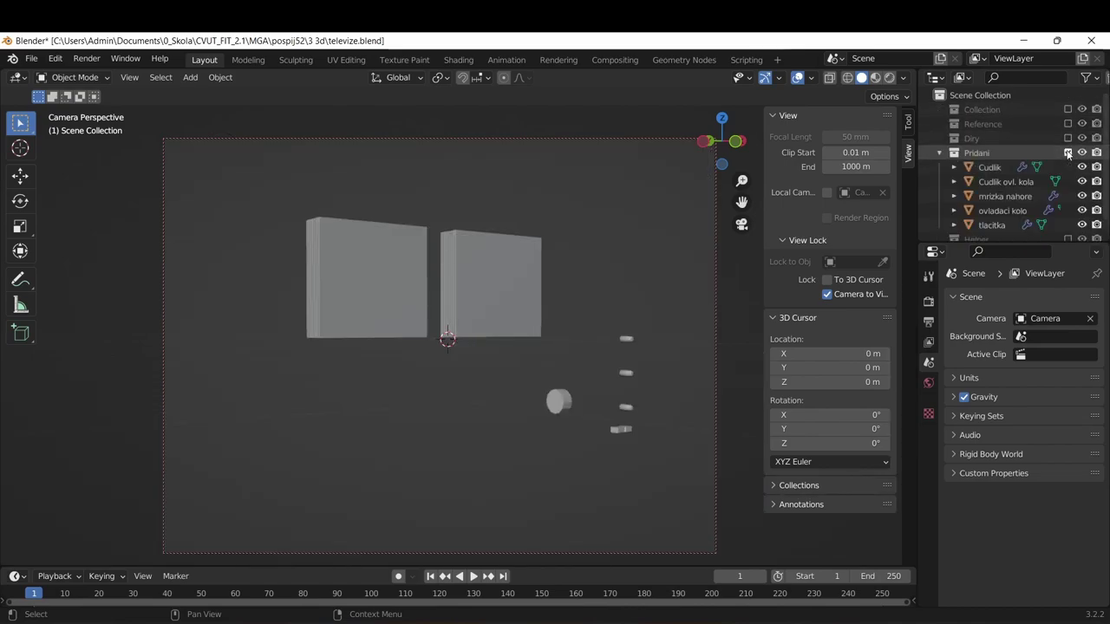
key(ctrl+z)
key(ctrl+shift+z)
key(ctrl+z)
key(ctrl+z)
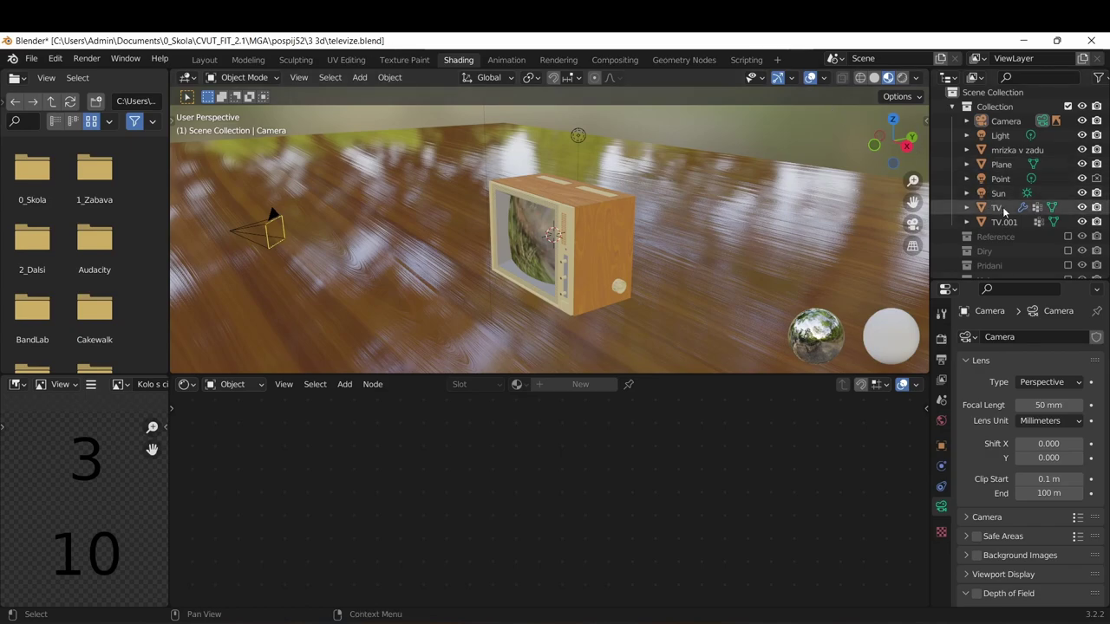
Select the TV and swap its second material slot to Drevo 2, then Drevo1
click(998, 208)
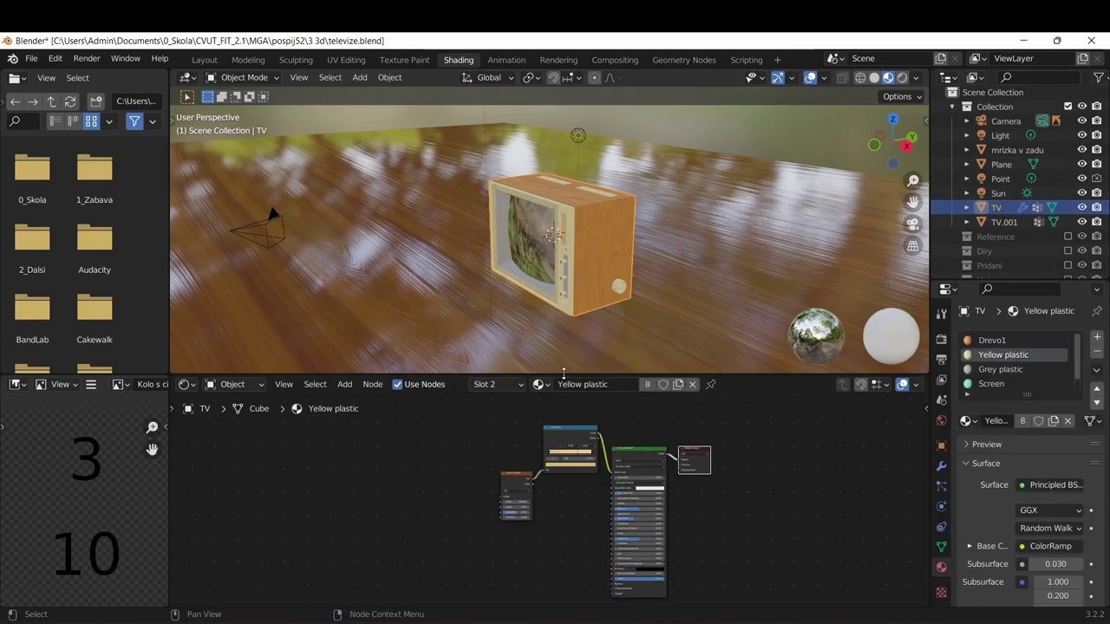
click(545, 387)
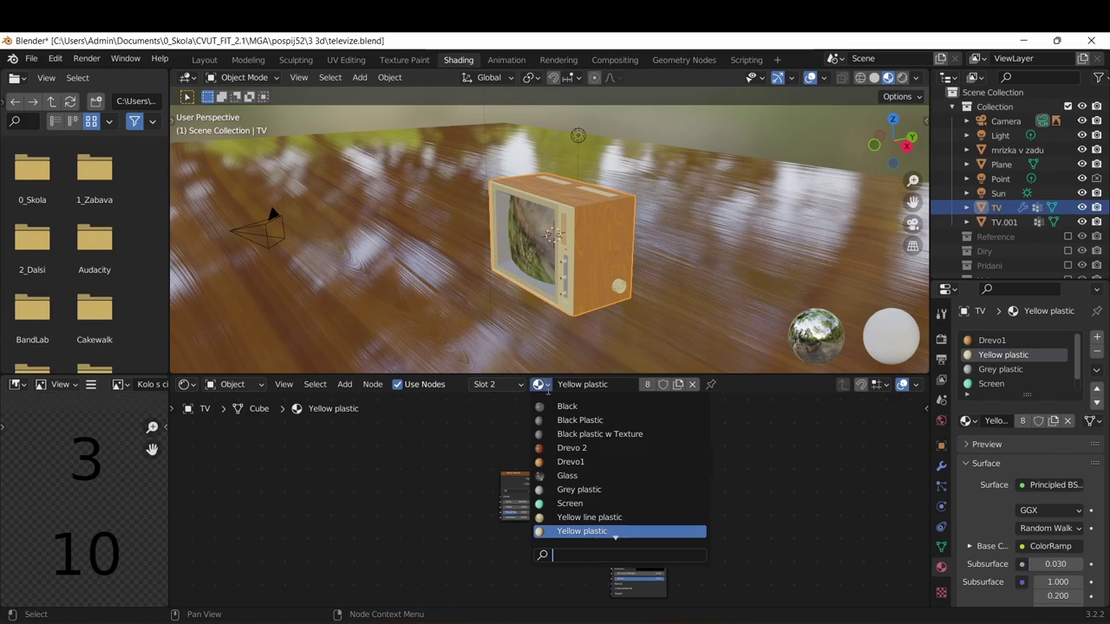
click(576, 444)
click(538, 384)
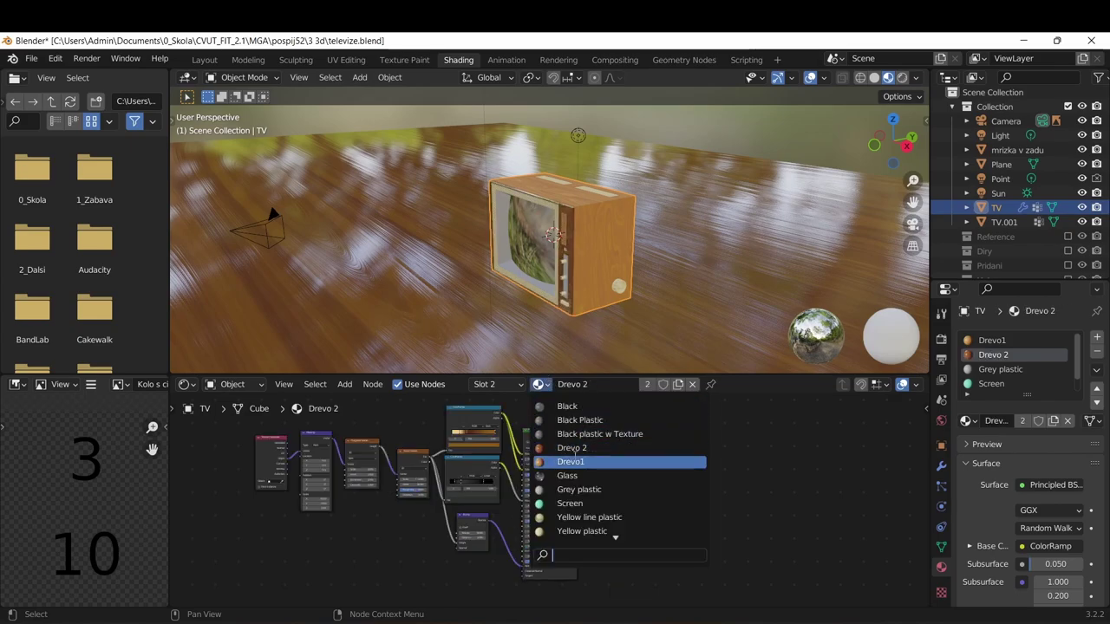
click(578, 462)
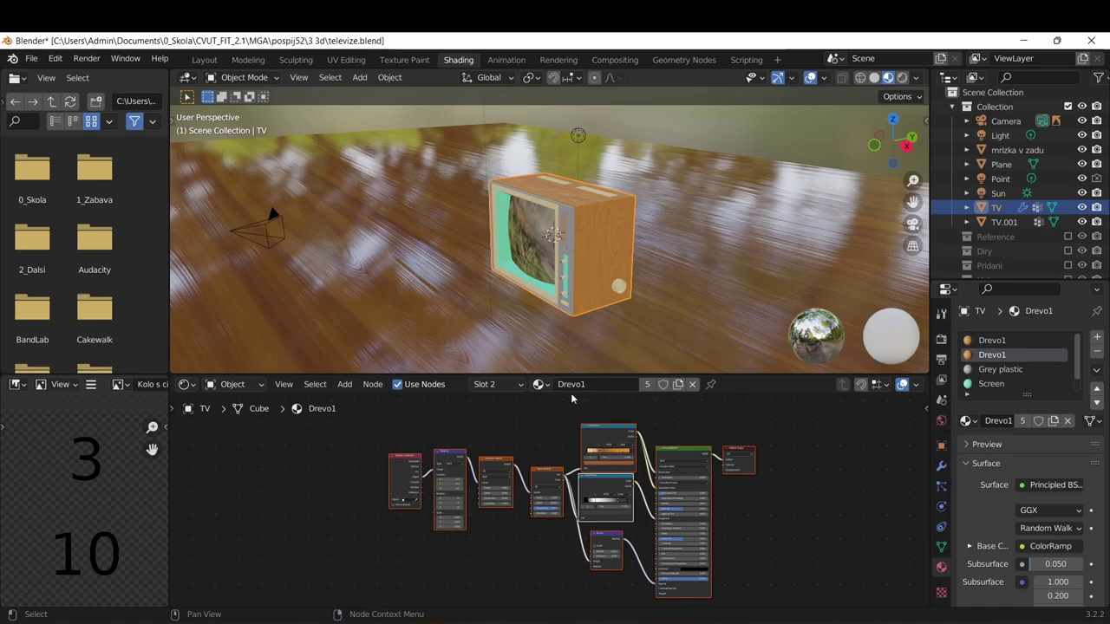
click(539, 385)
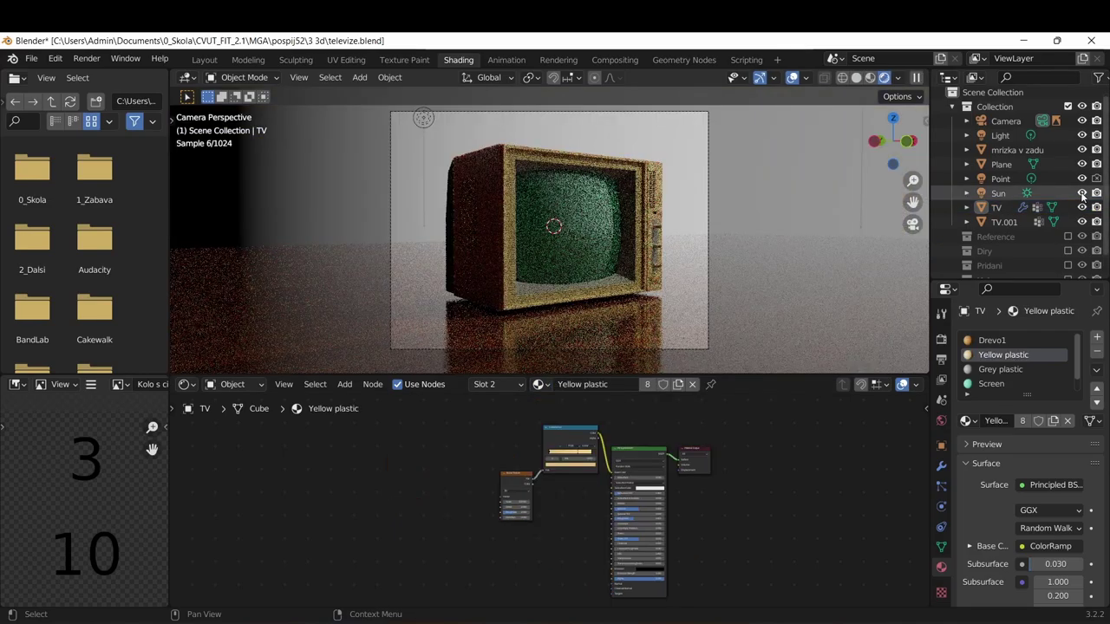
Switch the Sun and then the Light off in turn, and review render3-1.jpg
click(1082, 193)
click(1081, 193)
click(1082, 192)
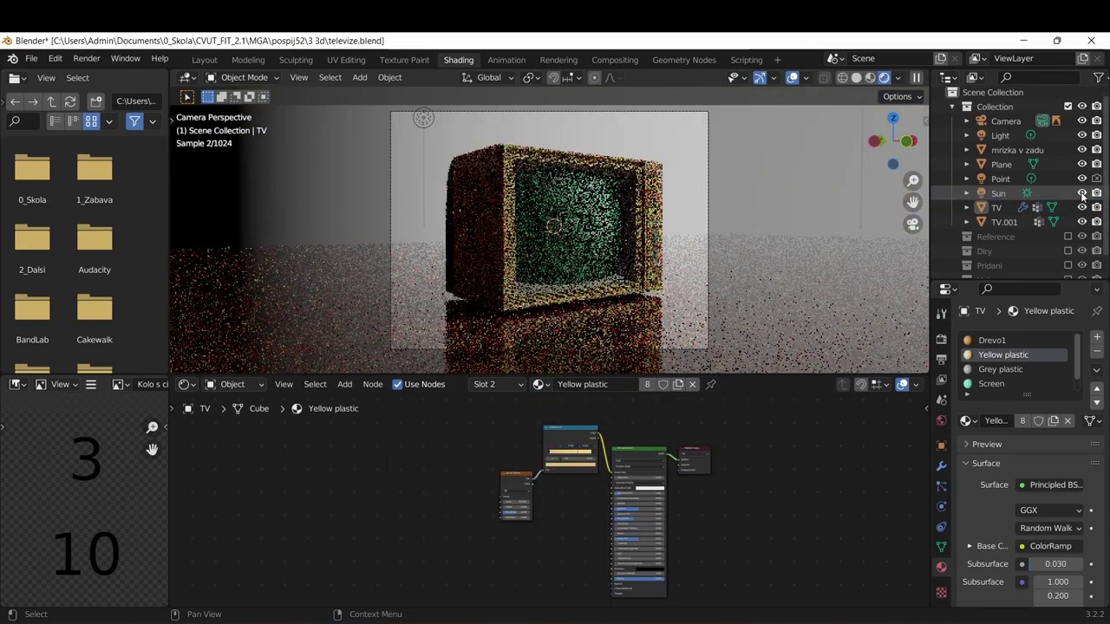
click(1082, 192)
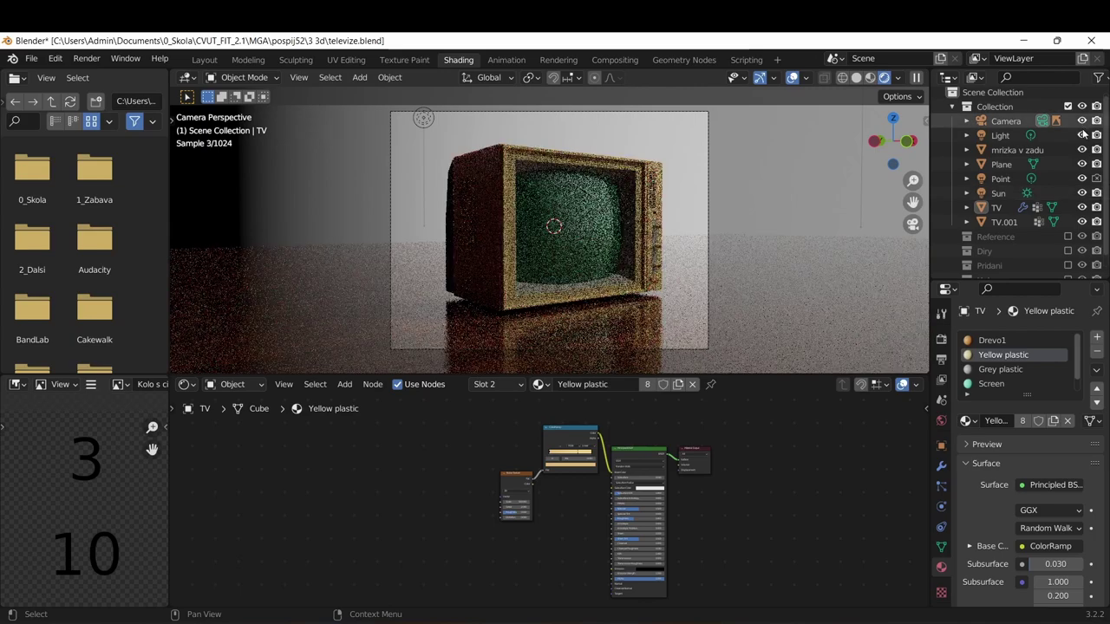
click(1082, 135)
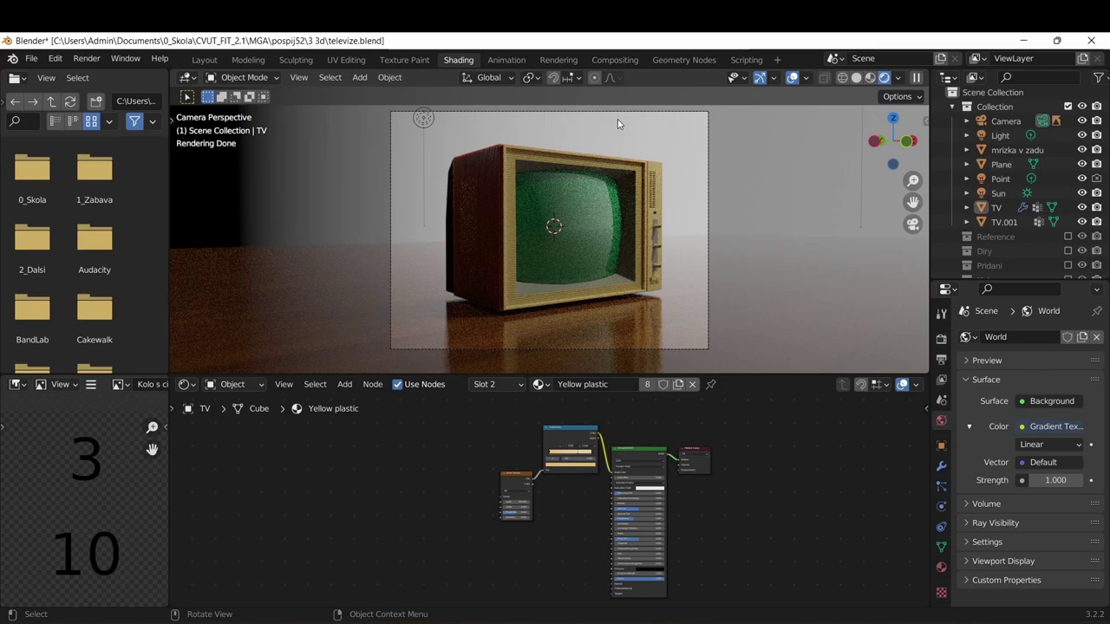
click(722, 621)
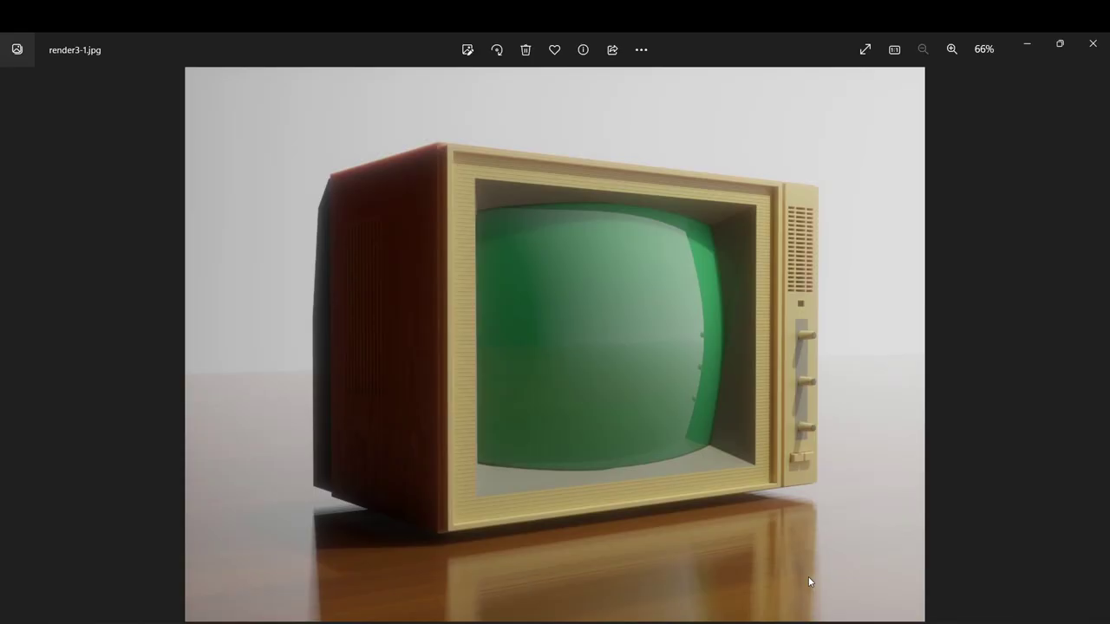
click(1027, 43)
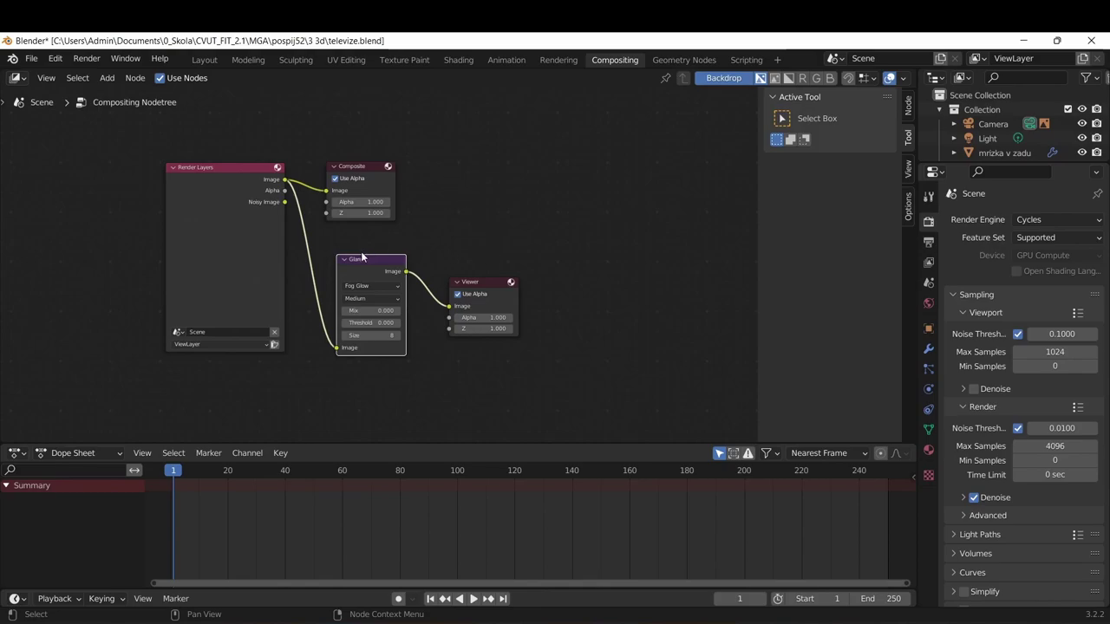